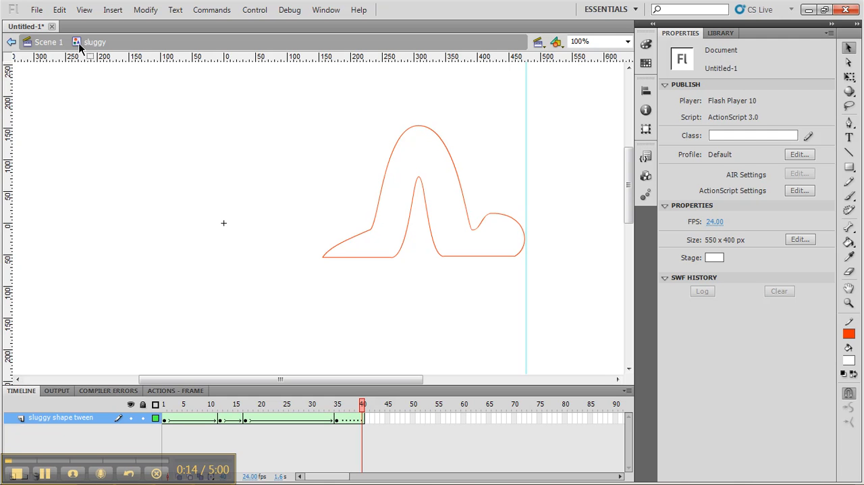
Step: Check the sluggy symbol in the library and return from its editing mode to Scene 1
{"action": "left_click", "coordinate": [45, 43]}
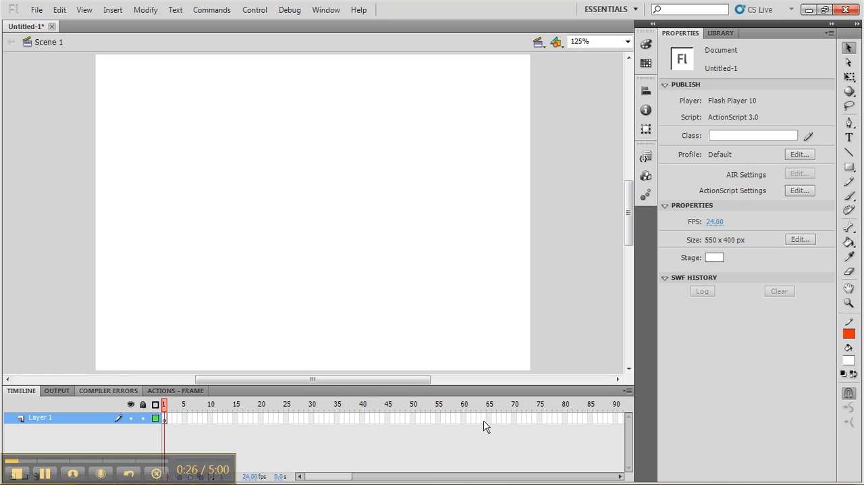
{"action": "left_click", "coordinate": [712, 30]}
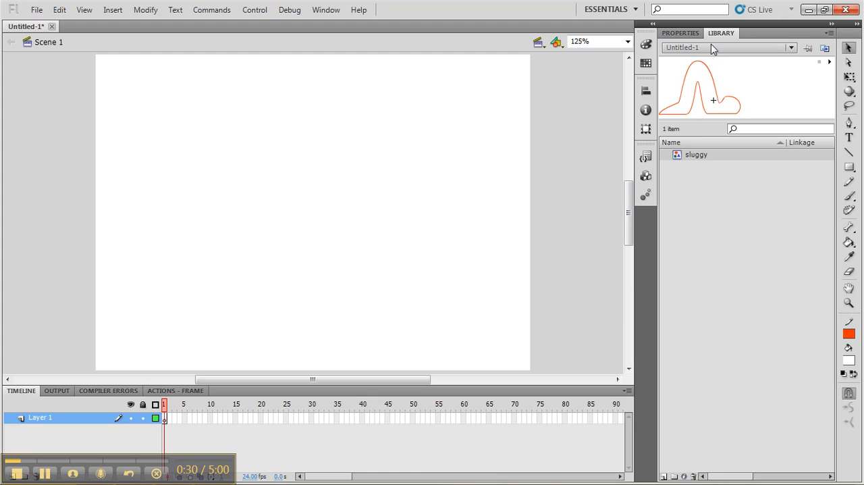
{"action": "double_click", "coordinate": [680, 156]}
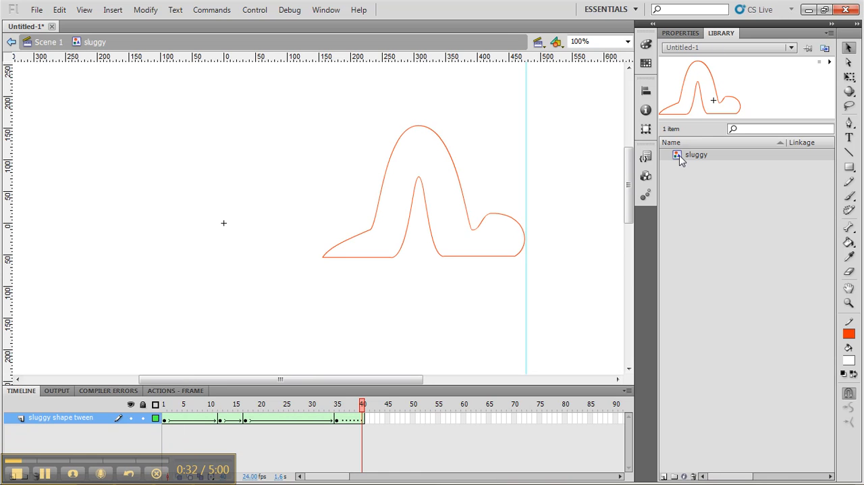
{"action": "left_click", "coordinate": [58, 45]}
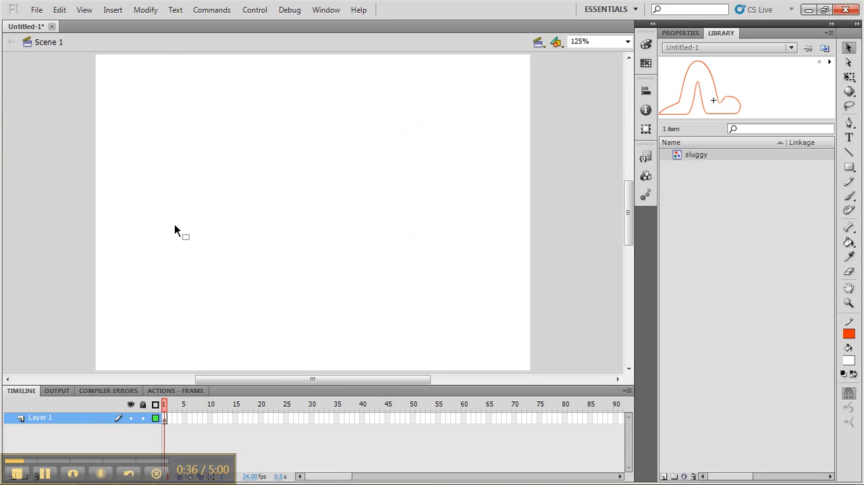
Step: Rename Layer 1 of the main scene as "sluggy symbol"
{"action": "double_click", "coordinate": [39, 418]}
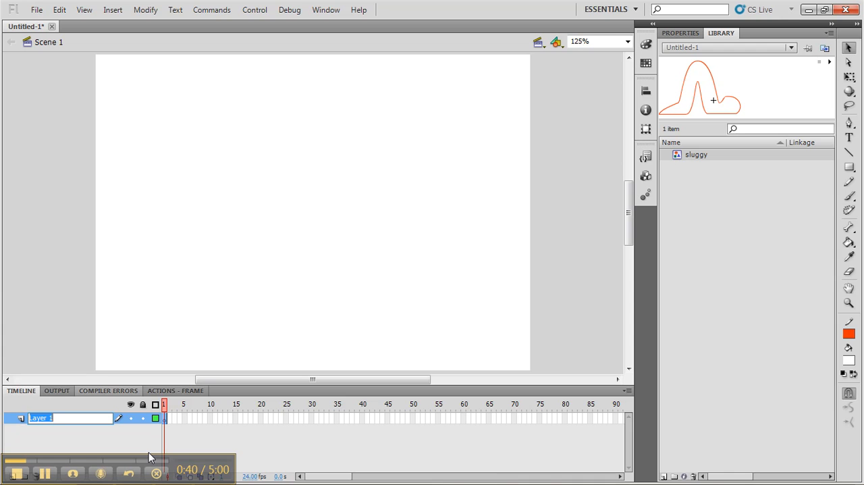
{"action": "type", "text": "sla"}
{"action": "key", "text": "BackSpace"}
{"action": "type", "text": "uggy symbol"}
{"action": "key", "text": "Return"}
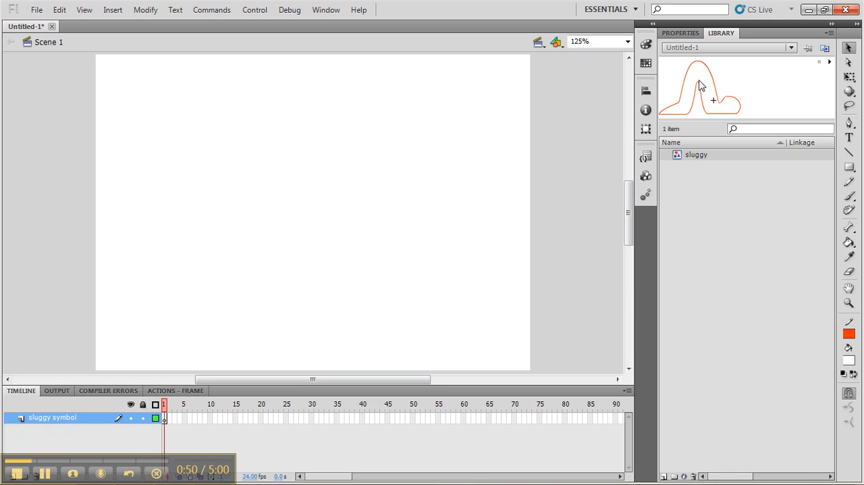
Step: Place an instance of the sluggy symbol off stage, with its nose touching the stage's left edge
{"action": "left_click_drag", "start_coordinate": [701, 89], "coordinate": [41, 271]}
{"action": "left_click_drag", "start_coordinate": [134, 291], "coordinate": [75, 292]}
{"action": "left_click_drag", "start_coordinate": [110, 314], "coordinate": [36, 310]}
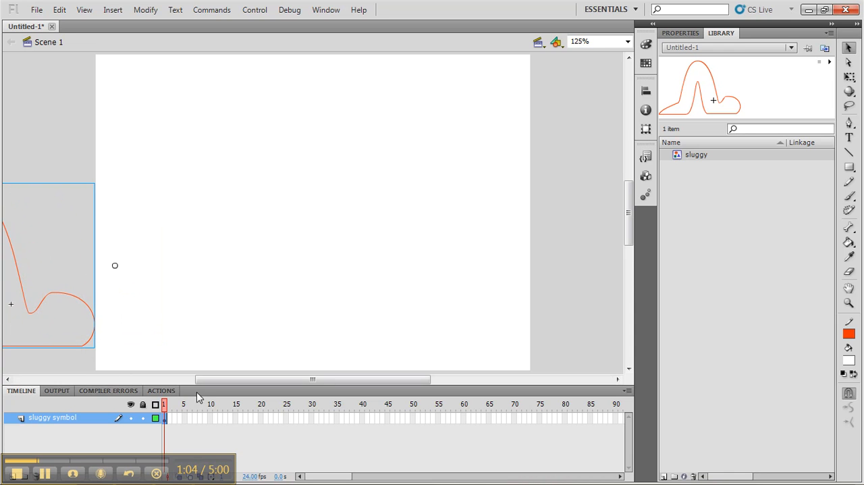
Step: Extend the sluggy symbol layer to frame 90
{"action": "left_click", "coordinate": [166, 409]}
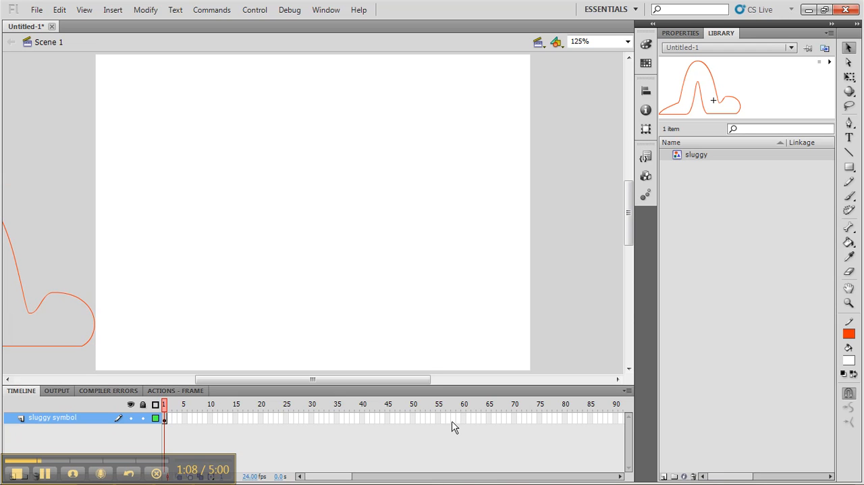
{"action": "right_click", "coordinate": [615, 419]}
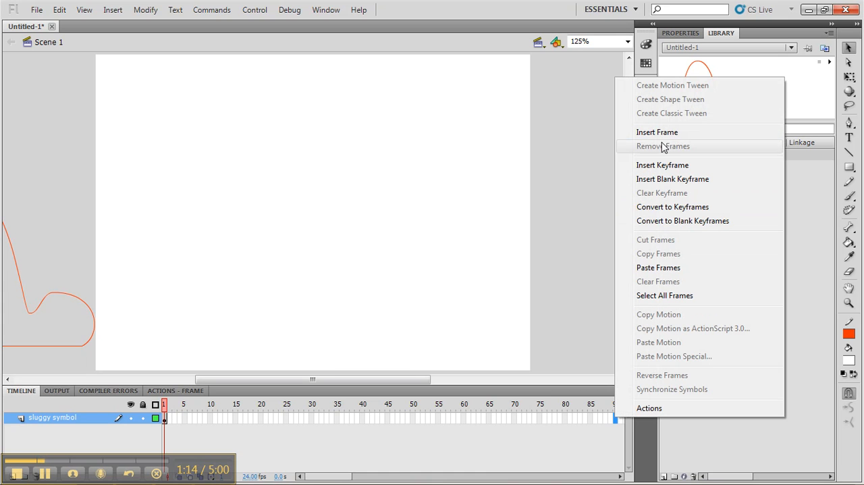
{"action": "left_click", "coordinate": [658, 133]}
Step: Find where the crawl cycle restarts and insert a keyframe there, at frame 41 of the sluggy symbol layer
{"action": "left_click", "coordinate": [163, 408]}
{"action": "left_click", "coordinate": [181, 405]}
{"action": "left_click_drag", "start_coordinate": [182, 409], "coordinate": [362, 468]}
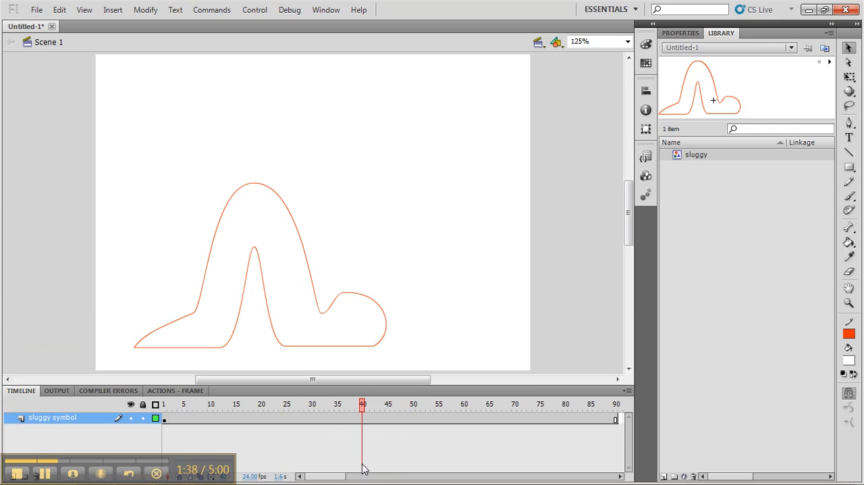
{"action": "left_click", "coordinate": [368, 423]}
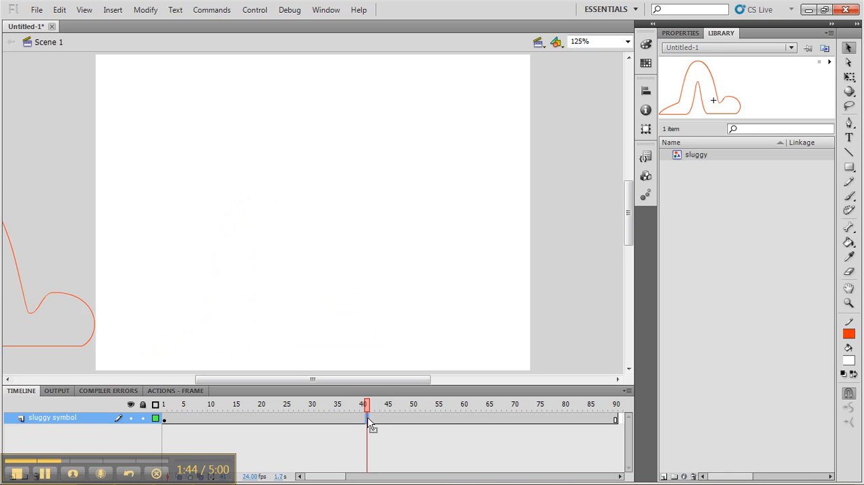
{"action": "left_click", "coordinate": [362, 419]}
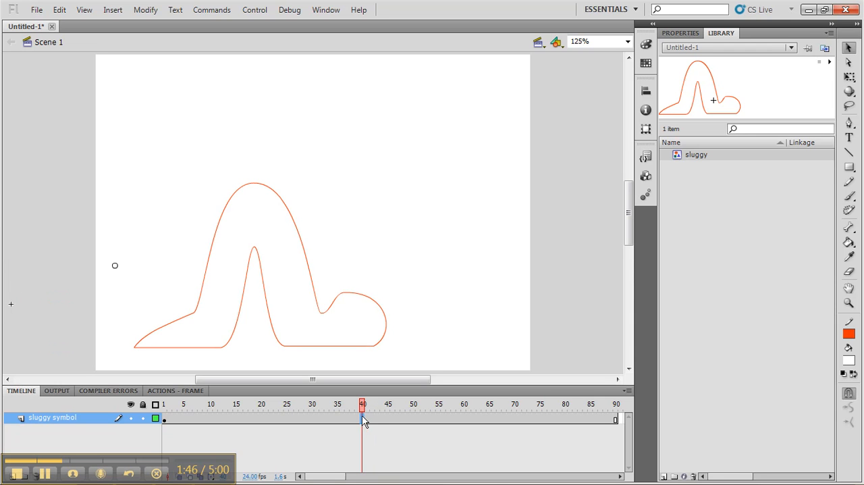
{"action": "left_click", "coordinate": [368, 421]}
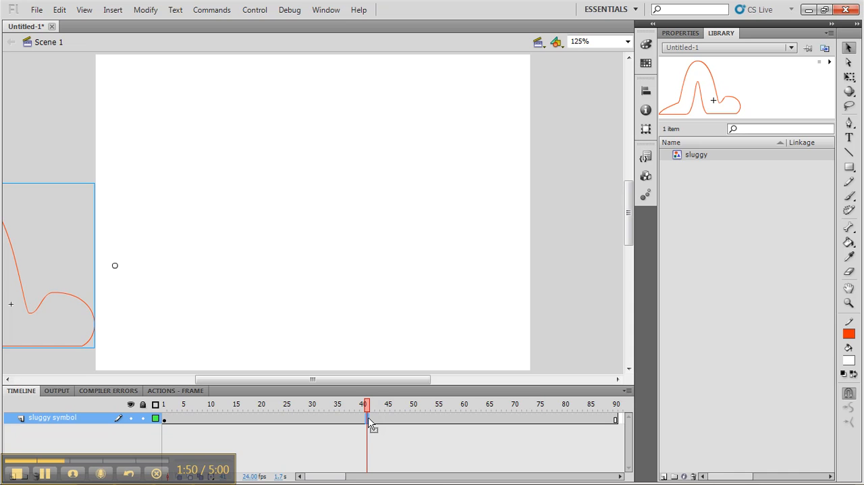
{"action": "right_click", "coordinate": [369, 420]}
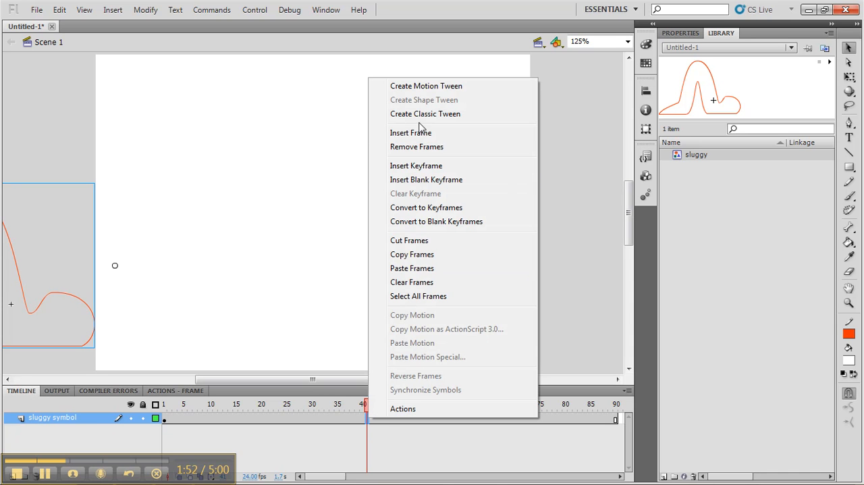
{"action": "left_click", "coordinate": [416, 169]}
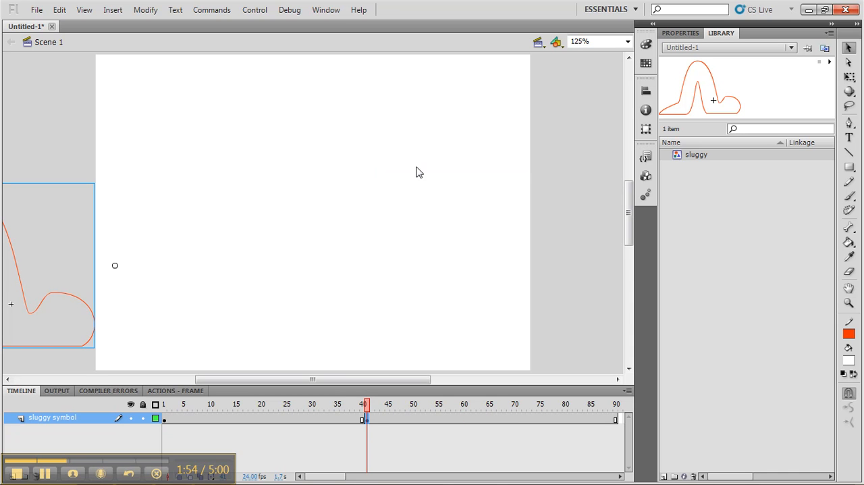
Step: Move the frame 41 sluggy instance horizontally to the right, onto the stage
{"action": "key", "text": "shift+Right"}
{"action": "key", "text": "shift+Right"}
{"action": "key", "text": "shift+Right"}
{"action": "key", "text": "shift+Right"}
{"action": "key", "text": "shift+Right"}
{"action": "key", "text": "shift+Right"}
{"action": "key", "text": "shift+Right"}
{"action": "key", "text": "shift+Right"}
{"action": "key", "text": "shift+Right"}
{"action": "key", "text": "shift+Right"}
{"action": "key", "text": "shift+Right"}
{"action": "key", "text": "shift+Right"}
{"action": "key", "text": "shift+Right"}
{"action": "key", "text": "shift+Right"}
{"action": "key", "text": "shift+Right"}
{"action": "key", "text": "shift+Right"}
{"action": "key", "text": "shift+Right"}
{"action": "key", "text": "shift+Right"}
{"action": "key", "text": "shift+Right"}
{"action": "key", "text": "shift+Right"}
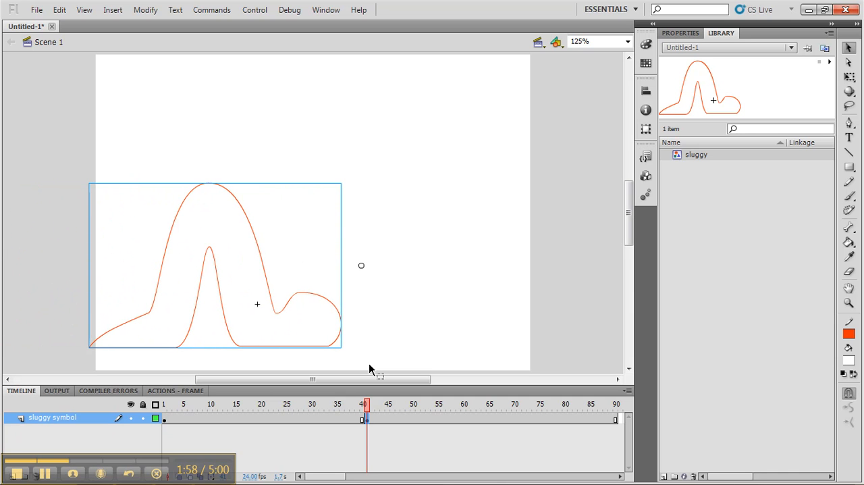
Step: Show the rulers and place a vertical guide at the tip of sluggy's head on frame 40, at about 368 px
{"action": "left_click_drag", "start_coordinate": [367, 407], "coordinate": [363, 407]}
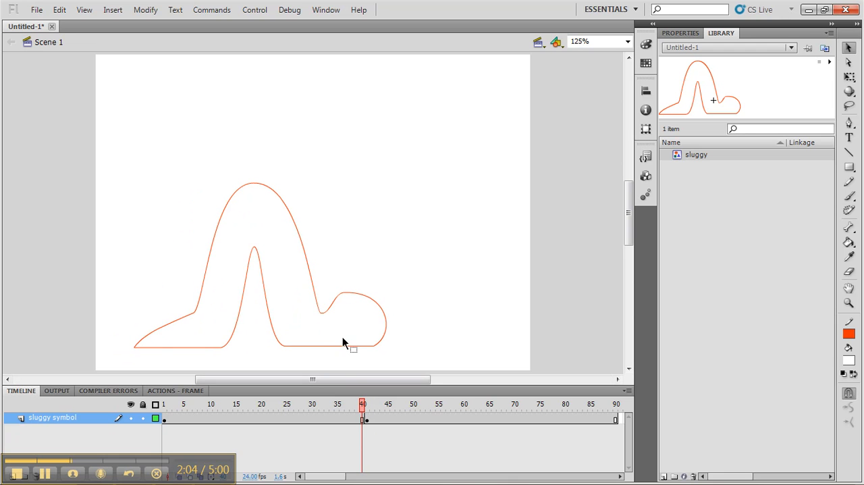
{"action": "left_click", "coordinate": [84, 9]}
{"action": "left_click", "coordinate": [105, 122]}
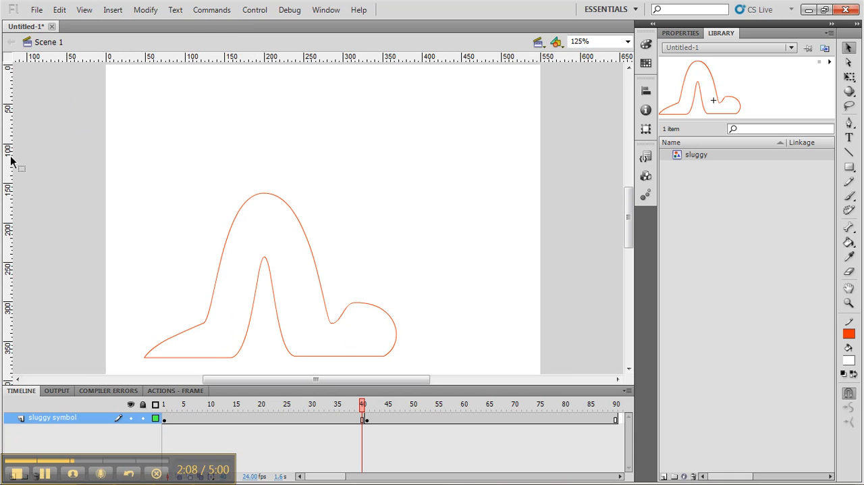
{"action": "left_click_drag", "start_coordinate": [9, 160], "coordinate": [396, 218]}
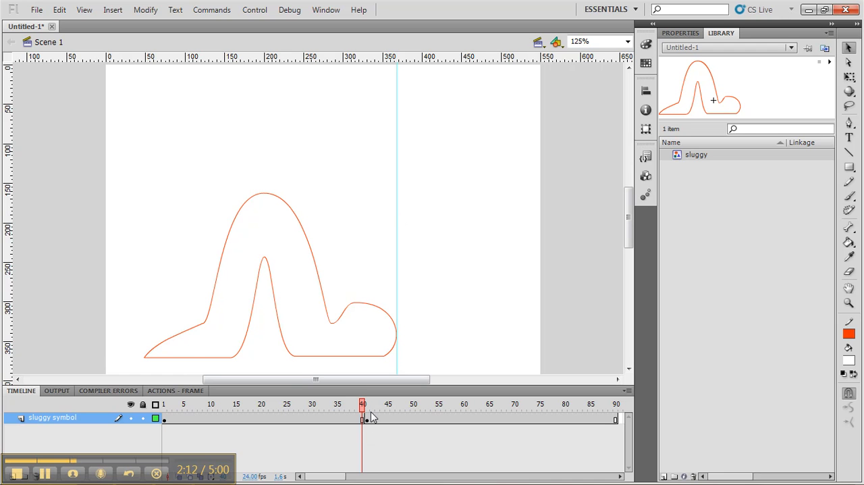
Step: Nudge the frame 41 sluggy instance right until its head touches the guide, and compare it with frame 40
{"action": "left_click_drag", "start_coordinate": [363, 404], "coordinate": [367, 404]}
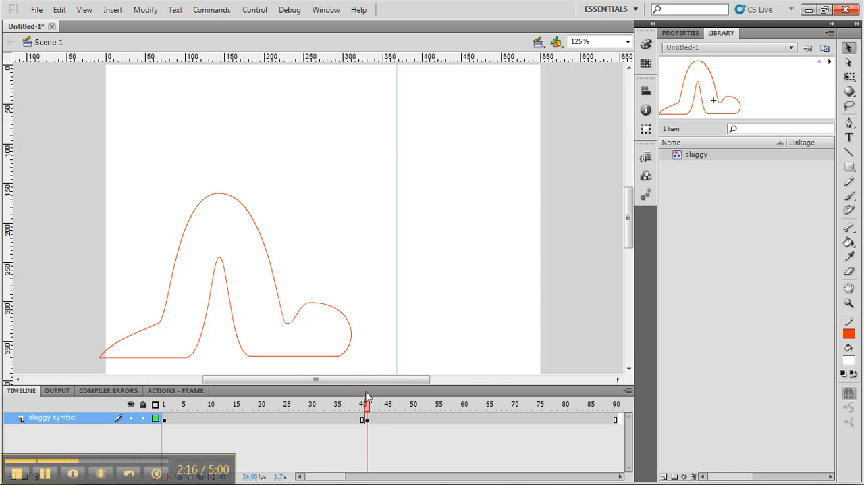
{"action": "left_click", "coordinate": [366, 420]}
{"action": "key", "text": "Right"}
{"action": "key", "text": "Right"}
{"action": "key", "text": "Right"}
{"action": "key", "text": "Right"}
{"action": "key", "text": "Right"}
{"action": "key", "text": "Right"}
{"action": "key", "text": "Right"}
{"action": "key", "text": "Right"}
{"action": "key", "text": "Right"}
{"action": "key", "text": "Right"}
{"action": "key", "text": "Right"}
{"action": "key", "text": "Right"}
{"action": "key", "text": "Right"}
{"action": "key", "text": "Right"}
{"action": "key", "text": "Right"}
{"action": "key", "text": "Right"}
{"action": "key", "text": "Right"}
{"action": "key", "text": "Right"}
{"action": "key", "text": "Right"}
{"action": "key", "text": "Right"}
{"action": "key", "text": "Right"}
{"action": "key", "text": "Right"}
{"action": "key", "text": "Right"}
{"action": "key", "text": "Right"}
{"action": "key", "text": "Right"}
{"action": "key", "text": "Right"}
{"action": "key", "text": "Right"}
{"action": "key", "text": "Right"}
{"action": "key", "text": "Right"}
{"action": "key", "text": "Right"}
{"action": "key", "text": "Right"}
{"action": "key", "text": "Right"}
{"action": "key", "text": "Right"}
{"action": "key", "text": "Right"}
{"action": "key", "text": "Right"}
{"action": "key", "text": "Right"}
{"action": "key", "text": "Right"}
{"action": "key", "text": "Right"}
{"action": "key", "text": "Right"}
{"action": "key", "text": "Right"}
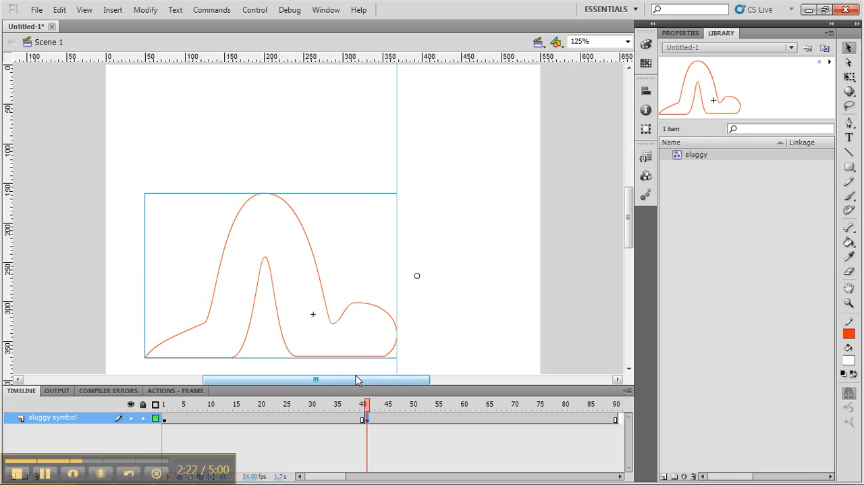
{"action": "left_click", "coordinate": [366, 408]}
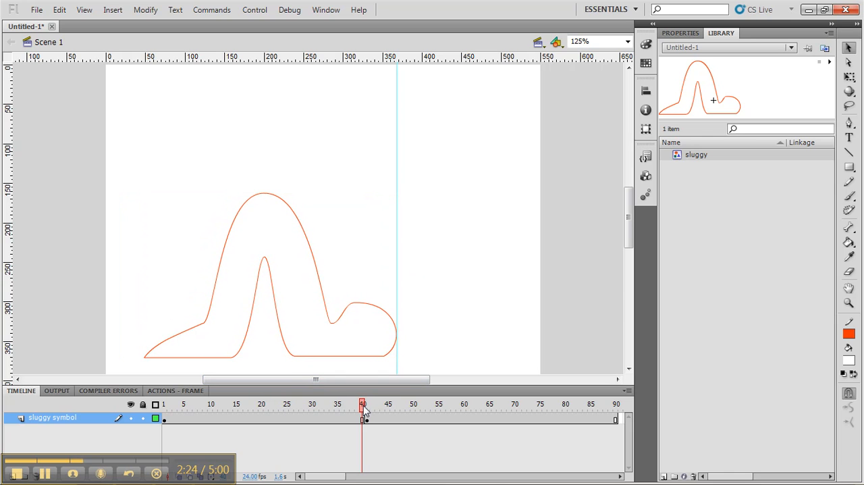
Step: Insert a keyframe at frame 81, where the second crawl cycle ends and the symbol restarts
{"action": "left_click_drag", "start_coordinate": [366, 405], "coordinate": [570, 418]}
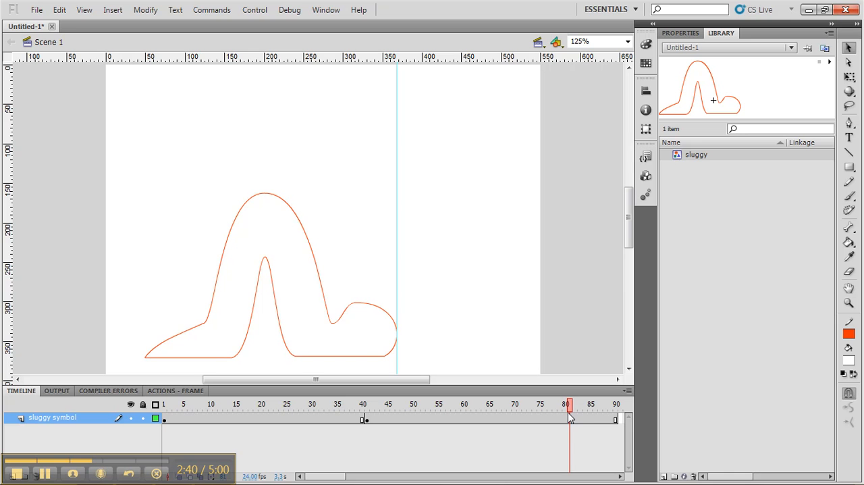
{"action": "left_click", "coordinate": [573, 420]}
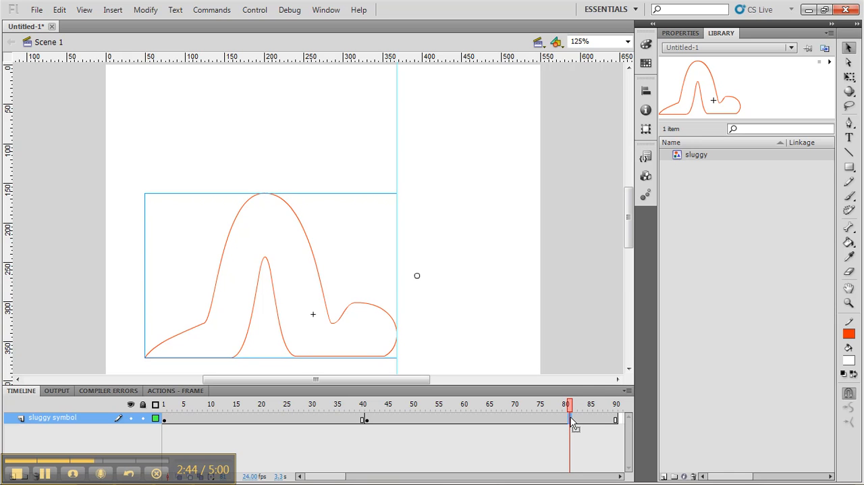
{"action": "right_click", "coordinate": [573, 424]}
{"action": "left_click", "coordinate": [612, 165]}
Step: Move the vertical guide to the tip of sluggy's head on frame 80, at about 738 px
{"action": "left_click", "coordinate": [565, 404]}
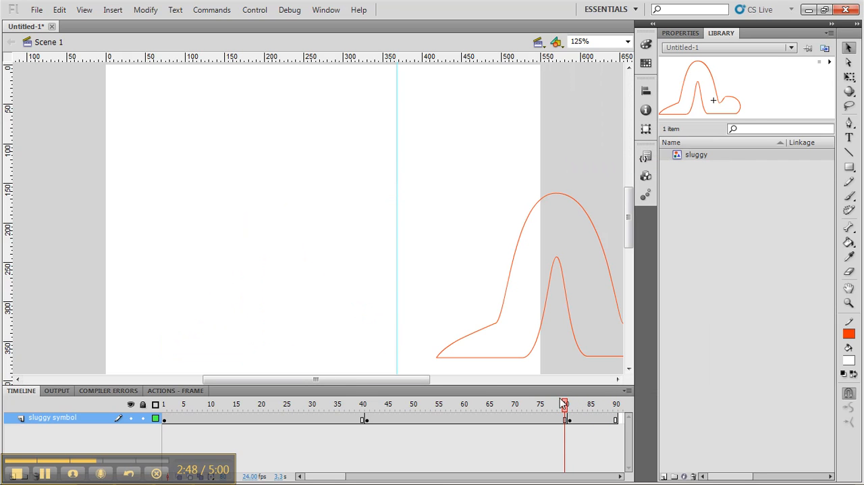
{"action": "left_click_drag", "start_coordinate": [361, 380], "coordinate": [413, 380]}
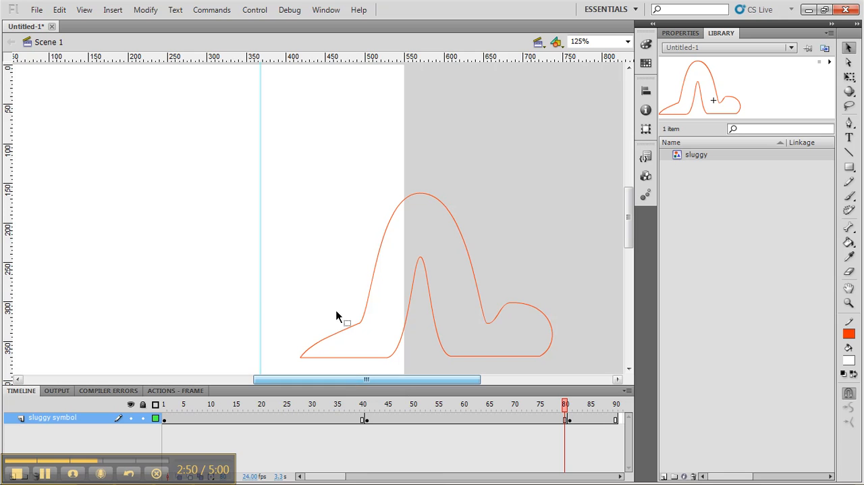
{"action": "left_click_drag", "start_coordinate": [262, 294], "coordinate": [553, 310]}
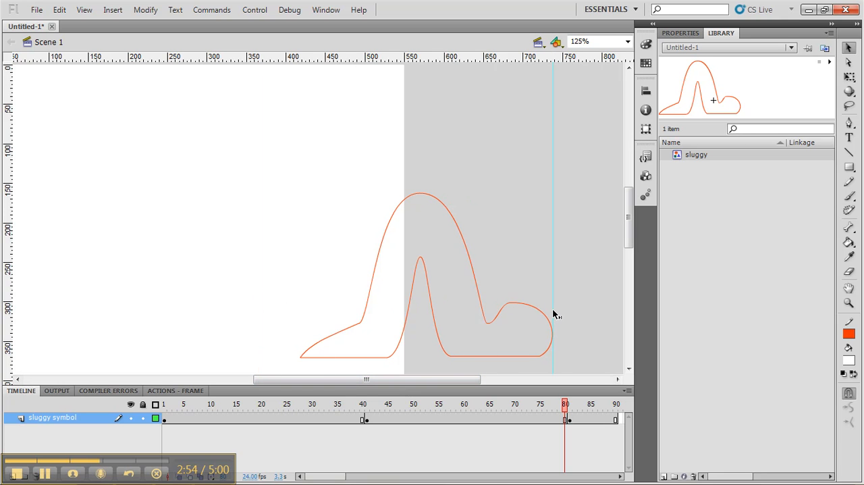
Step: Move the frame 81 sluggy instance right until its head touches the relocated guide
{"action": "left_click_drag", "start_coordinate": [565, 410], "coordinate": [569, 410]}
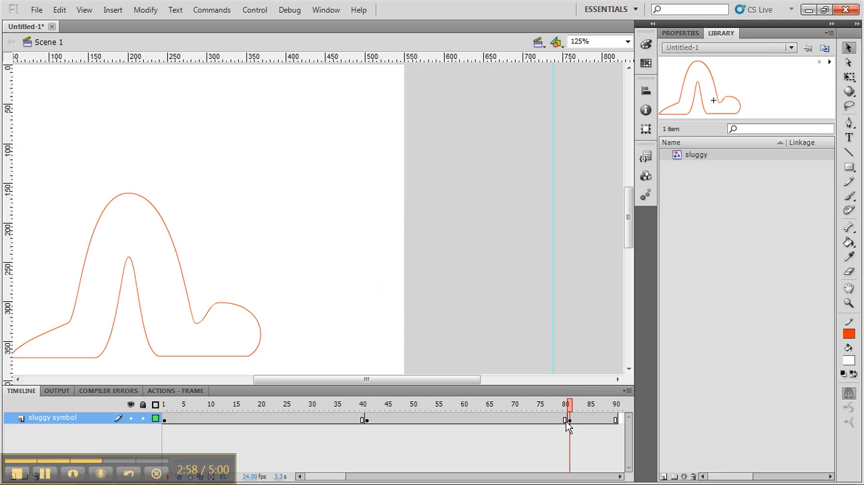
{"action": "left_click", "coordinate": [571, 424]}
{"action": "key", "text": "shift+Right"}
{"action": "key", "text": "shift+Right"}
{"action": "key", "text": "shift+Right"}
{"action": "key", "text": "shift+Right"}
{"action": "key", "text": "shift+Right"}
{"action": "key", "text": "shift+Right"}
{"action": "key", "text": "shift+Right"}
{"action": "key", "text": "shift+Right"}
{"action": "key", "text": "shift+Right"}
{"action": "key", "text": "shift+Right"}
{"action": "key", "text": "shift+Right"}
{"action": "key", "text": "shift+Right"}
{"action": "key", "text": "shift+Right"}
{"action": "key", "text": "shift+Right"}
{"action": "key", "text": "shift+Right"}
{"action": "key", "text": "shift+Right"}
{"action": "key", "text": "shift+Right"}
{"action": "key", "text": "shift+Right"}
{"action": "key", "text": "shift+Right"}
{"action": "key", "text": "shift+Right"}
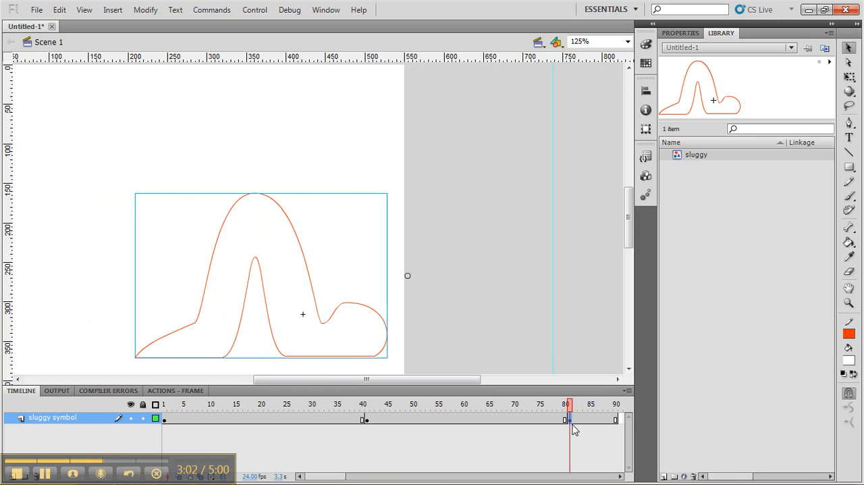
{"action": "key", "text": "shift+Right"}
{"action": "key", "text": "Right"}
{"action": "key", "text": "Right"}
{"action": "key", "text": "Right"}
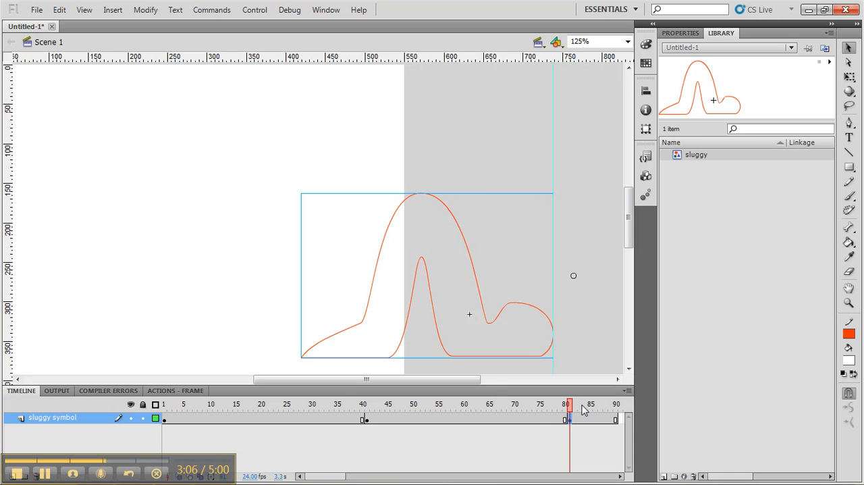
Step: Extend the sluggy symbol layer to frame 120 so the third crawl cycle plays off the stage
{"action": "left_click_drag", "start_coordinate": [567, 405], "coordinate": [619, 476]}
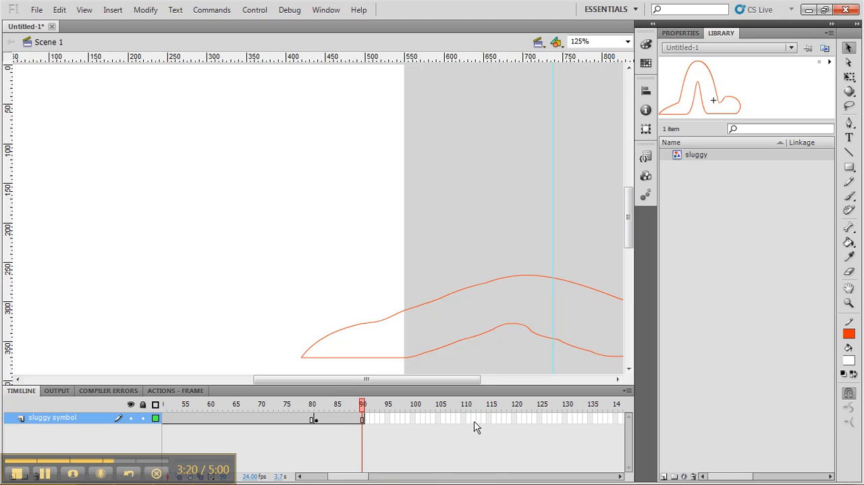
{"action": "right_click", "coordinate": [514, 425]}
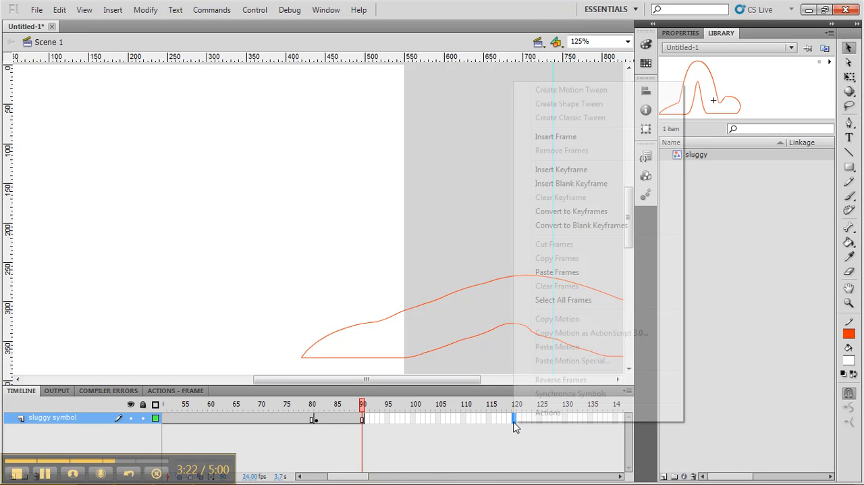
{"action": "left_click", "coordinate": [567, 140]}
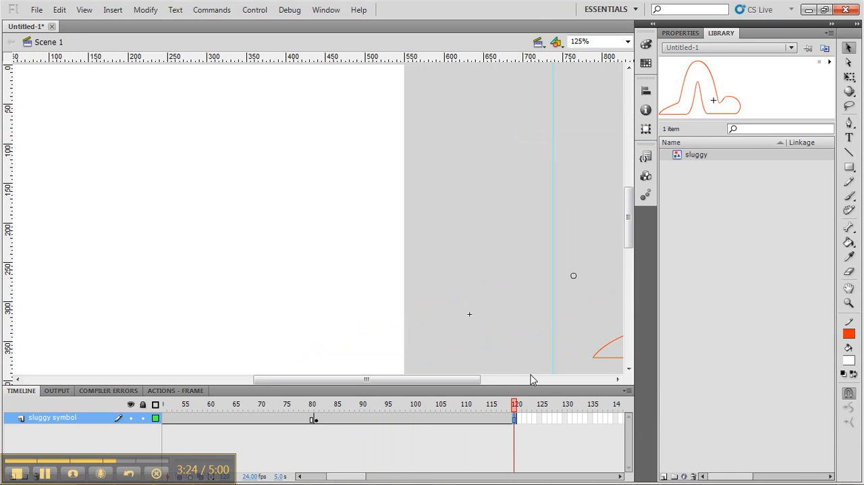
Step: Test the movie to watch sluggy crawl across the stage, and close the preview
{"action": "left_click_drag", "start_coordinate": [514, 405], "coordinate": [492, 416]}
{"action": "key", "text": "ctrl+Return"}
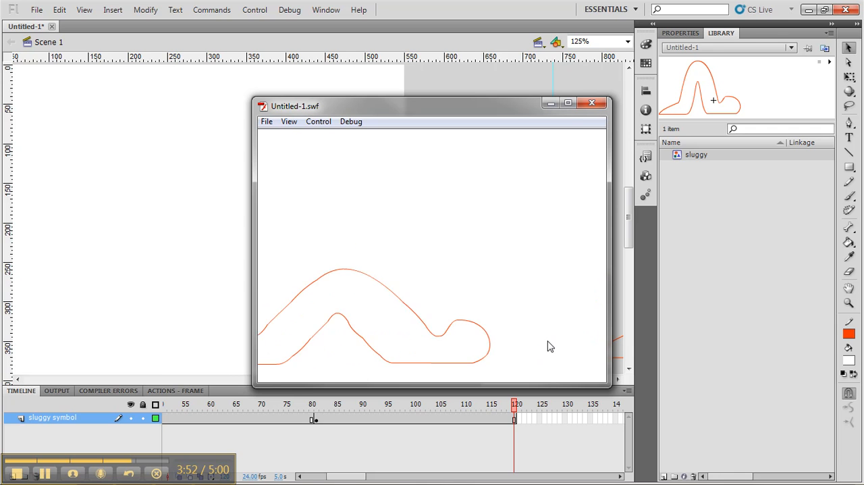
{"action": "left_click", "coordinate": [590, 105]}
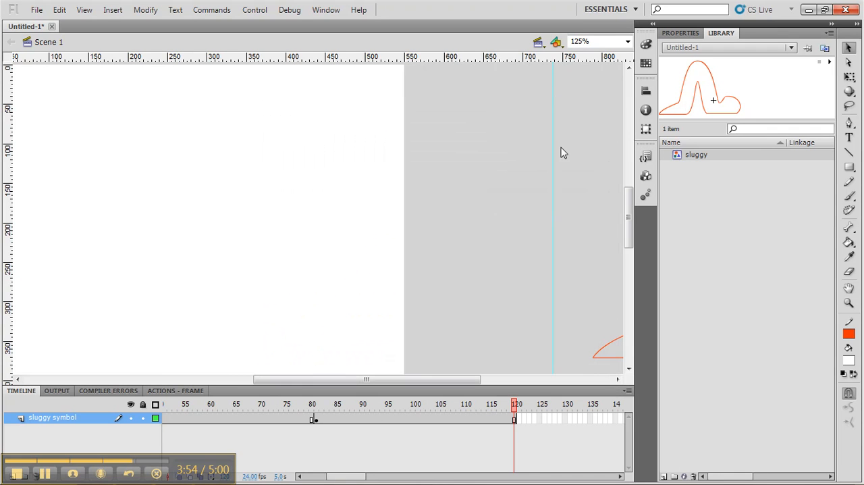